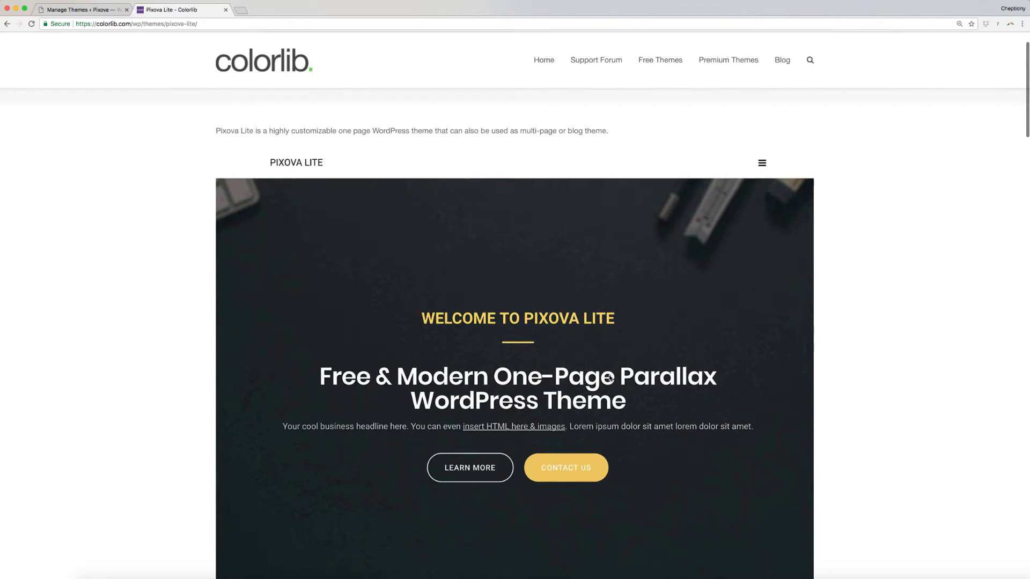
Step: Scroll the colorlib.com Pixova Lite page past its demo sections to the Demo, Download and Documentation links
scroll(609, 378, down, 2)
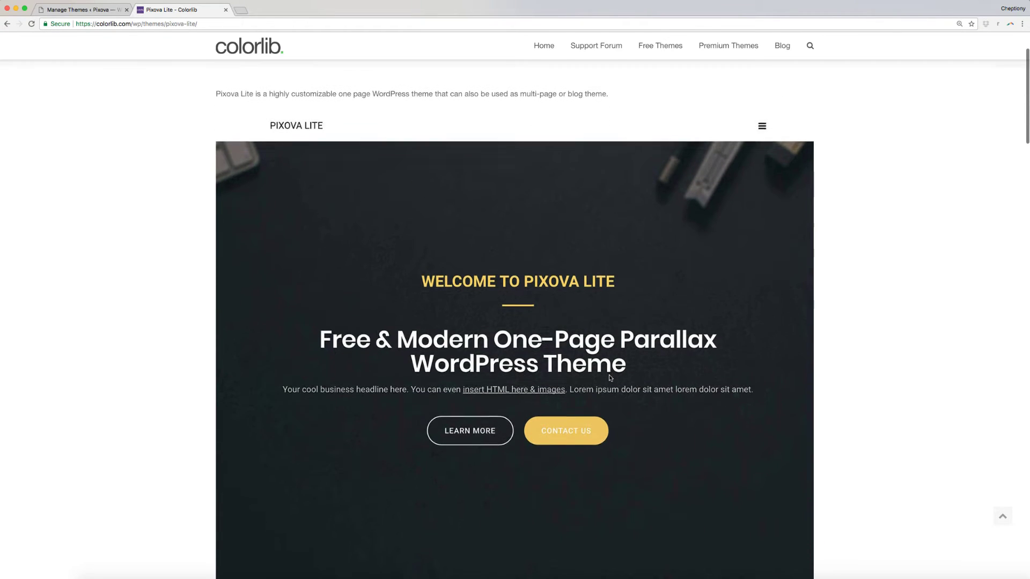
scroll(609, 378, down, 1)
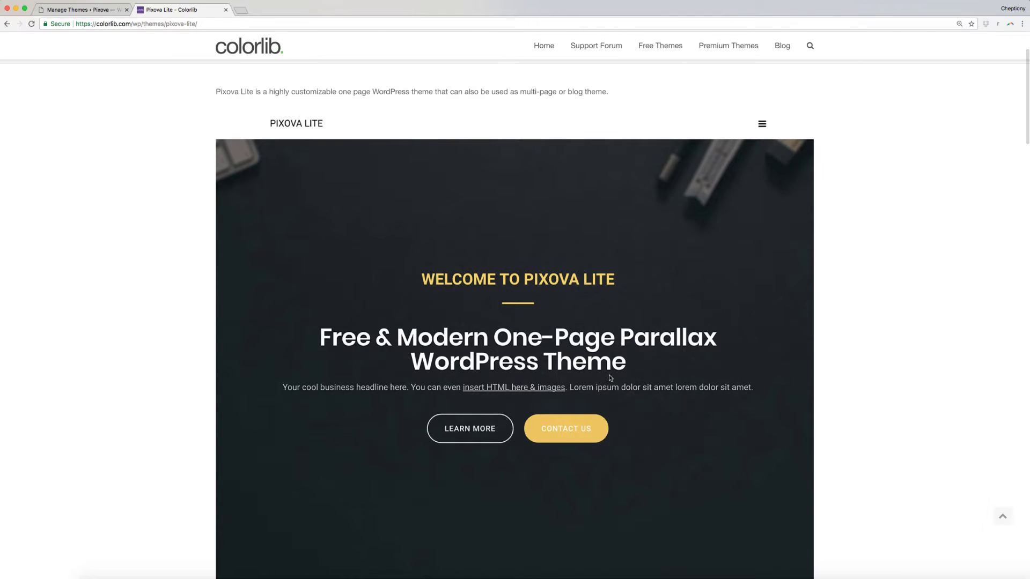
scroll(609, 378, down, 2)
scroll(609, 378, down, 3)
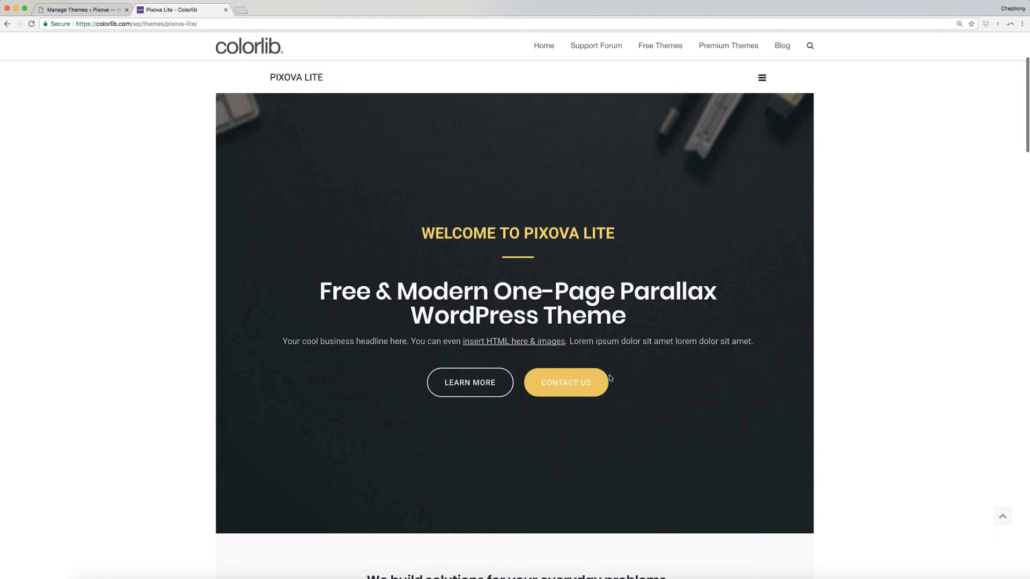
scroll(609, 377, down, 1)
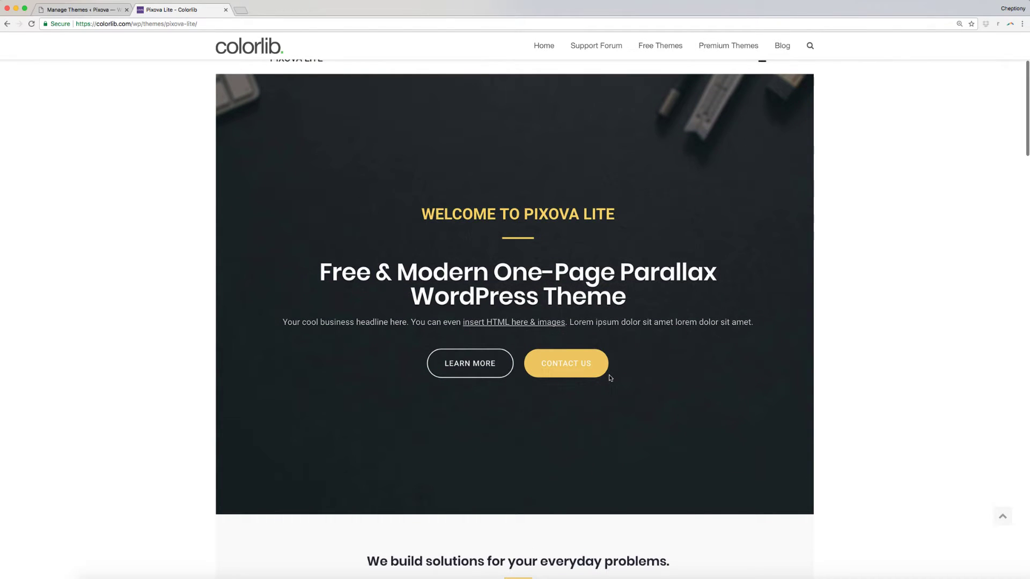
scroll(609, 375, down, 20)
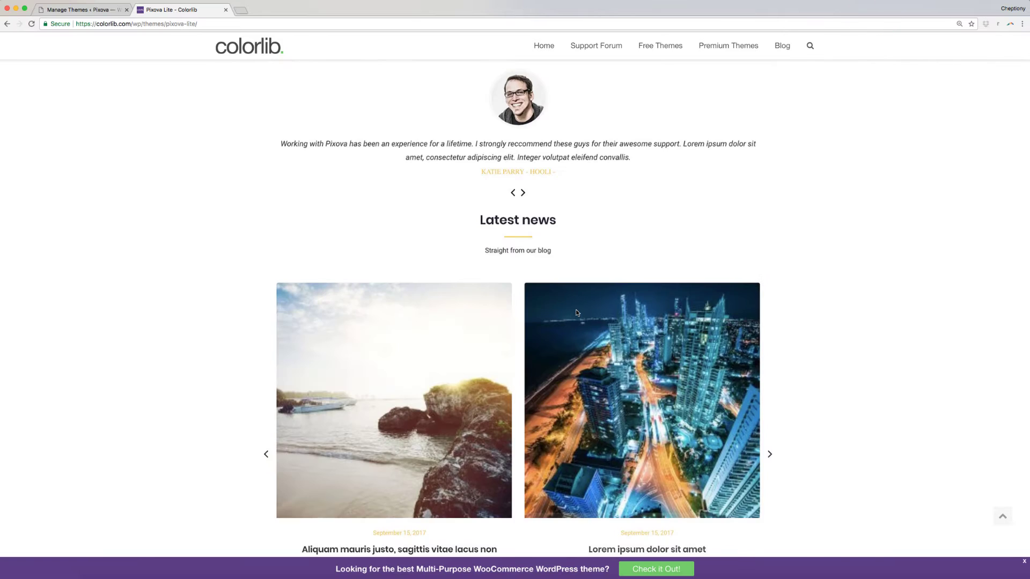
scroll(577, 313, down, 10)
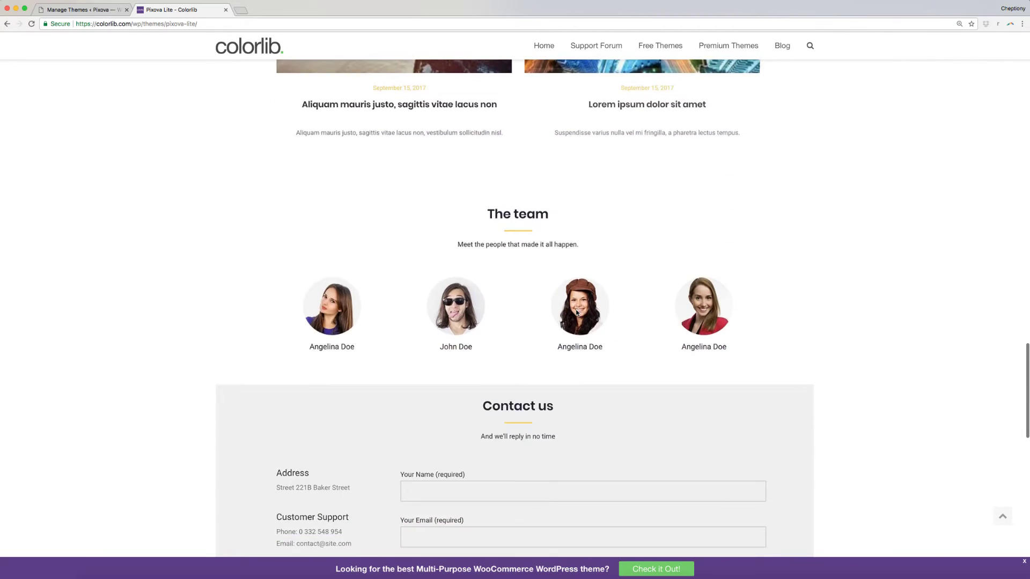
scroll(576, 313, down, 7)
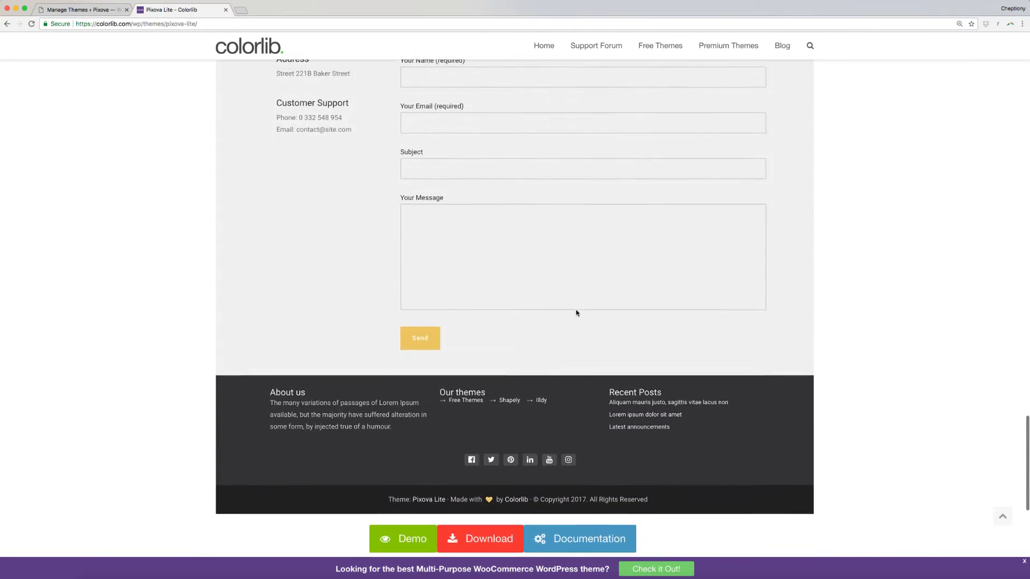
scroll(576, 312, down, 2)
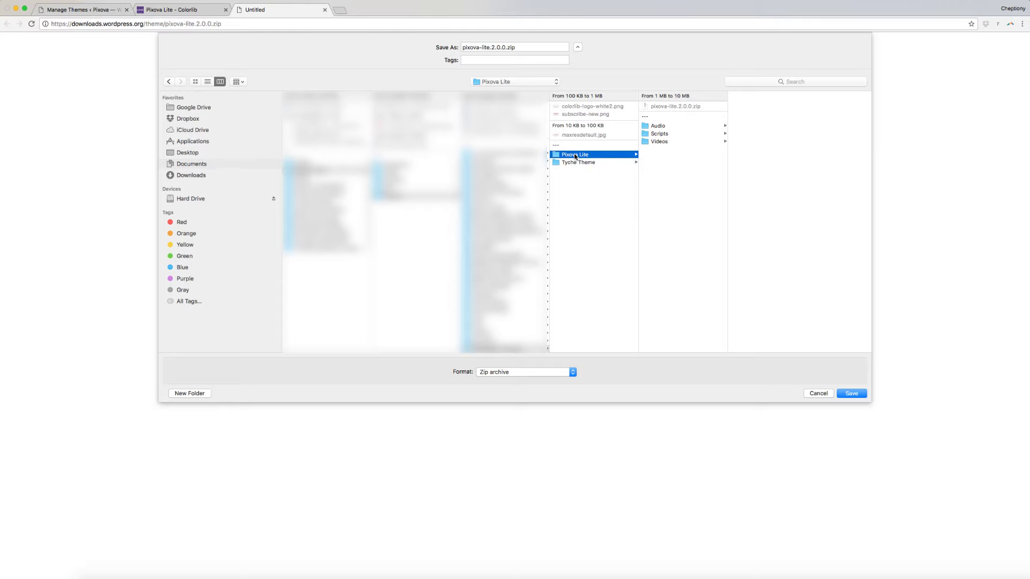
Step: Save pixova-lite.2.0.0.zip into the Pixova Lite folder and close the Colorlib tab
click(851, 393)
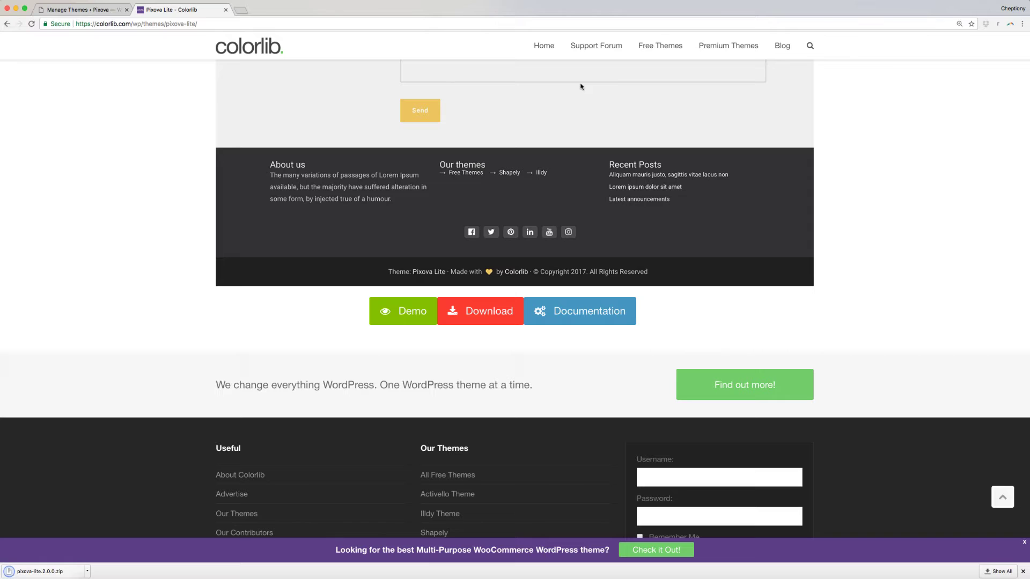
key(super+w)
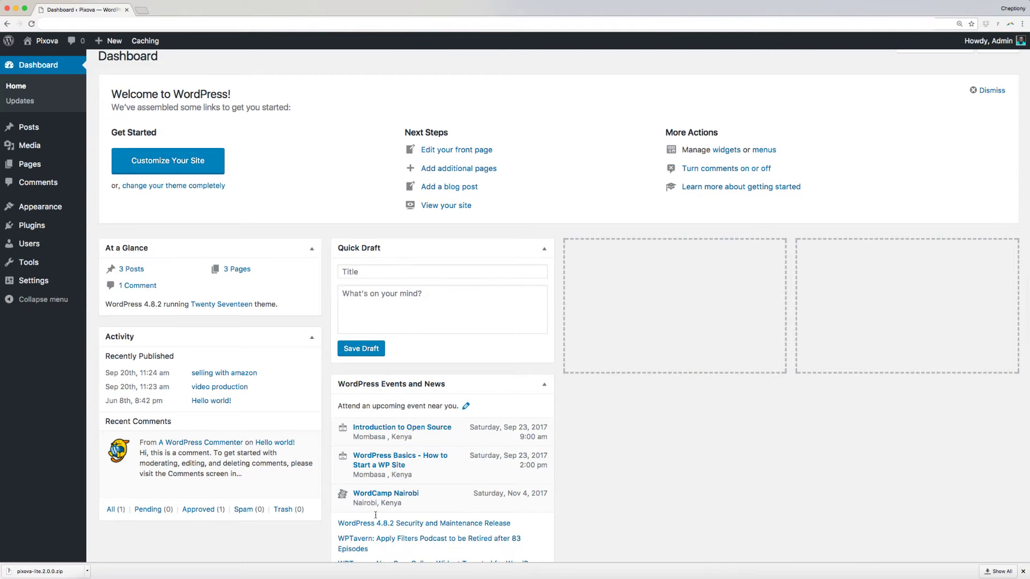
Step: Scroll the WordPress Dashboard and dismiss Chrome's finished download bar
scroll(375, 515, down, 1)
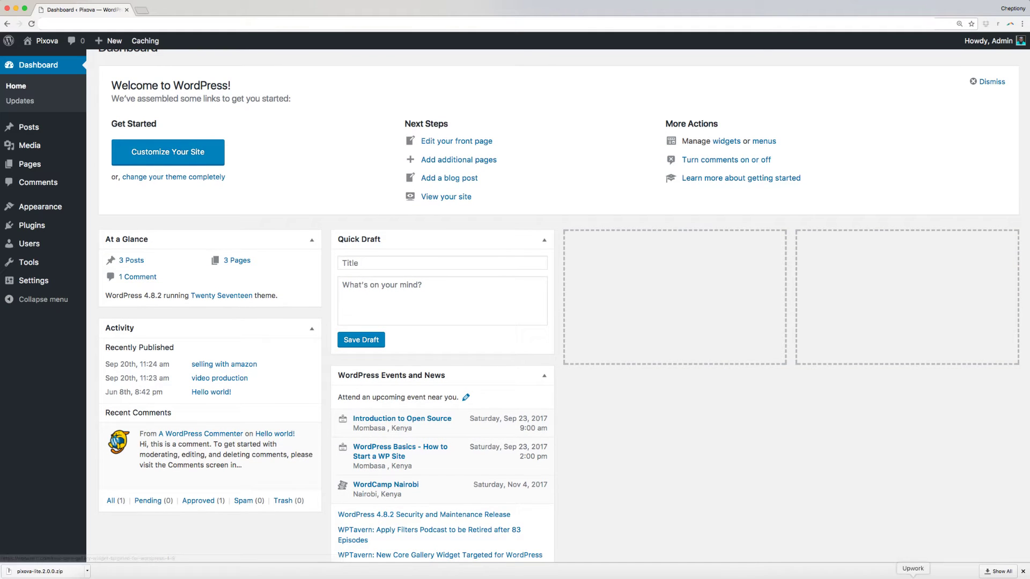
click(1022, 571)
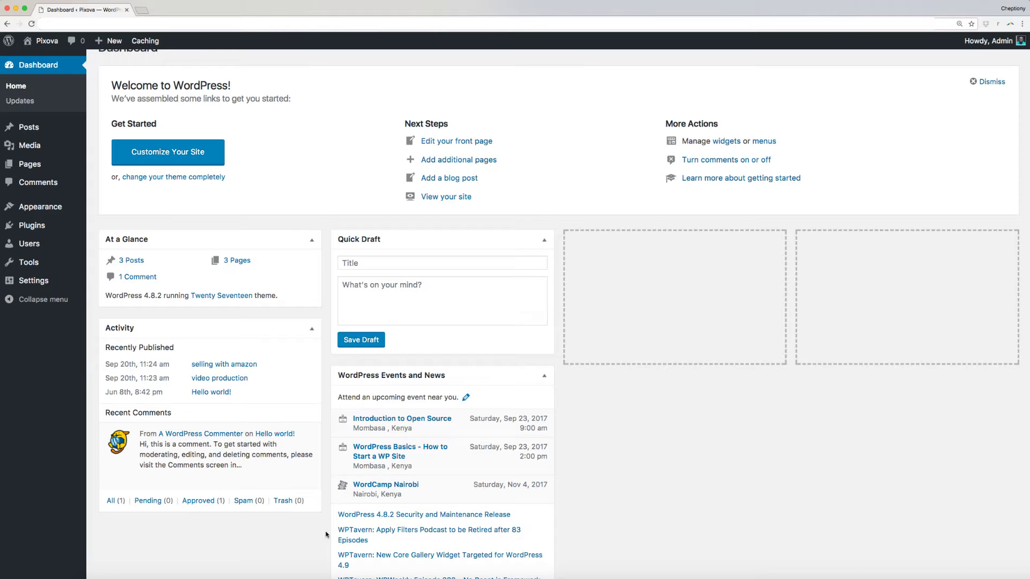
Step: Go to Appearance > Themes, choose Add New, and bring up the Upload Theme panel
mouse_move(45, 209)
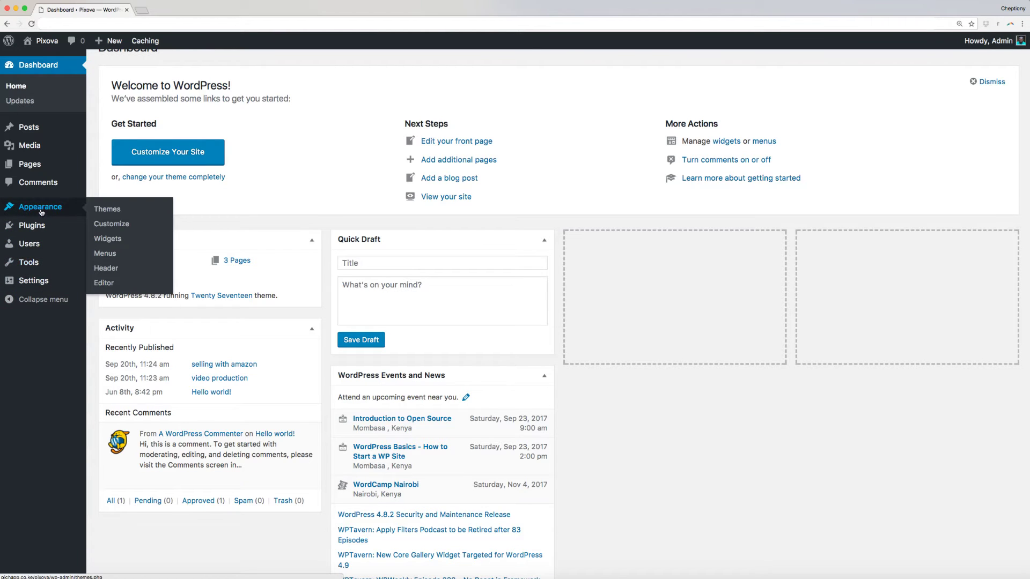
click(123, 208)
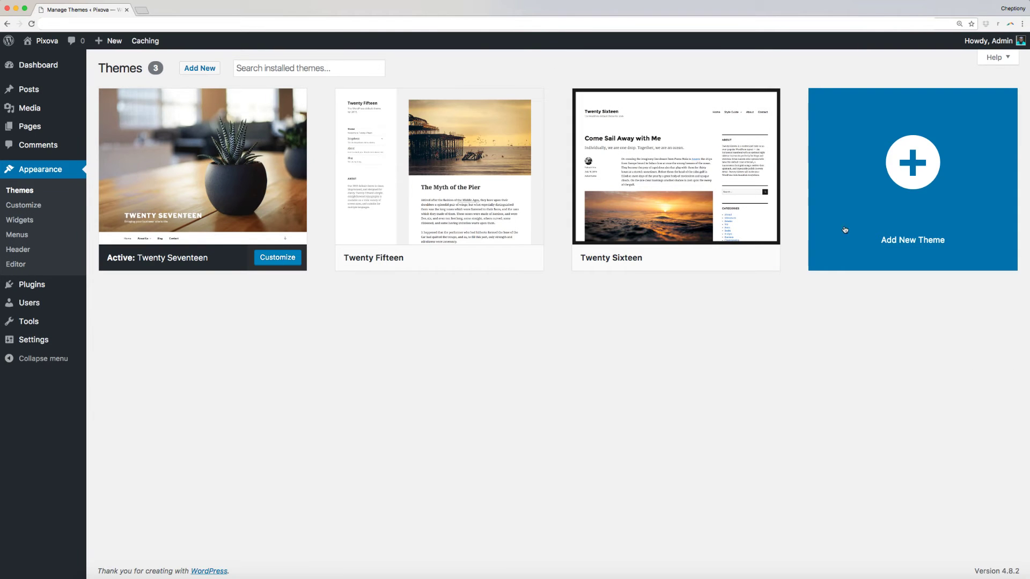
click(893, 212)
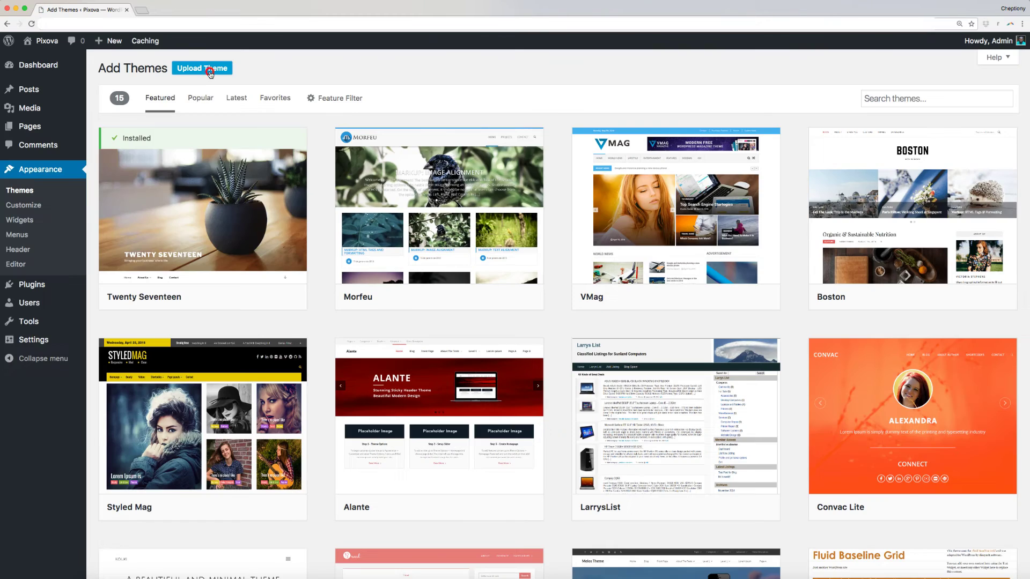
click(209, 72)
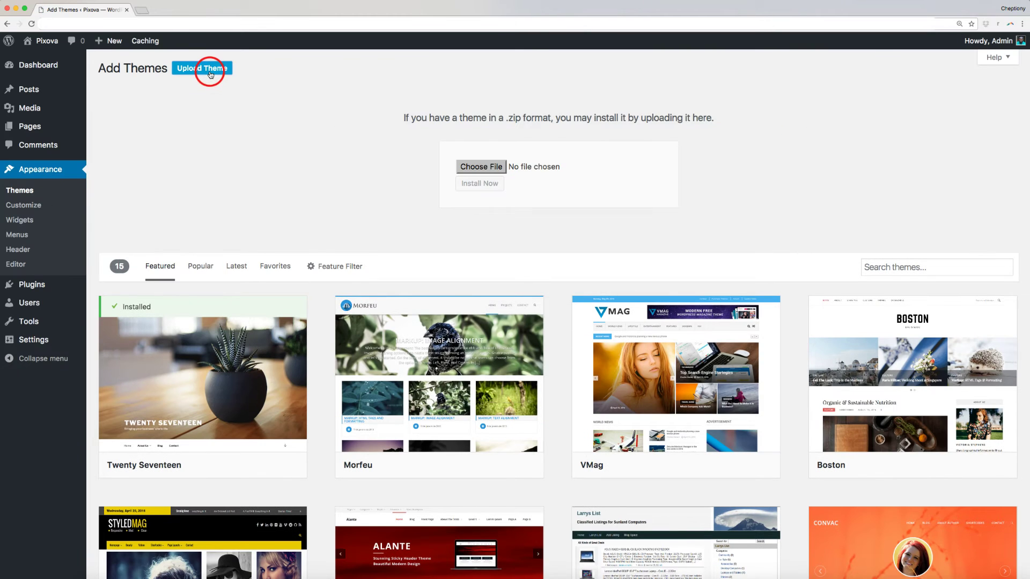
Step: Choose pixova-lite.2.0.0.zip from the computer and install it as a new theme
click(487, 170)
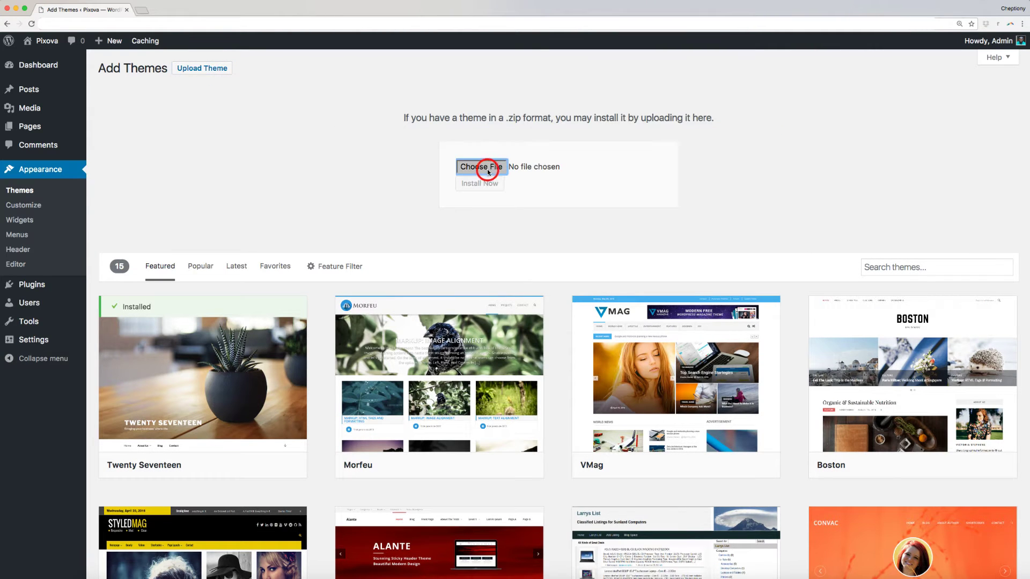
click(604, 62)
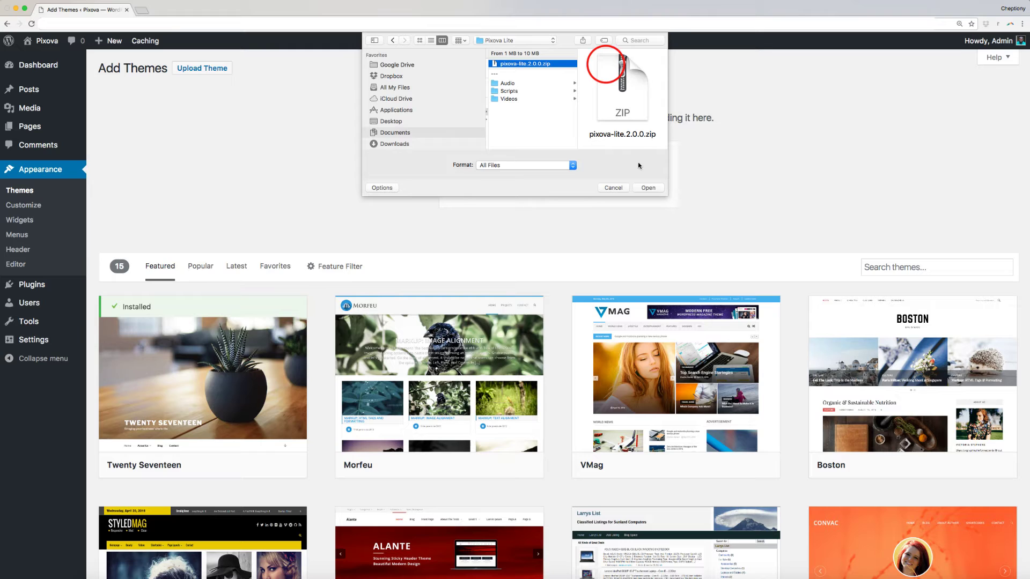
click(639, 189)
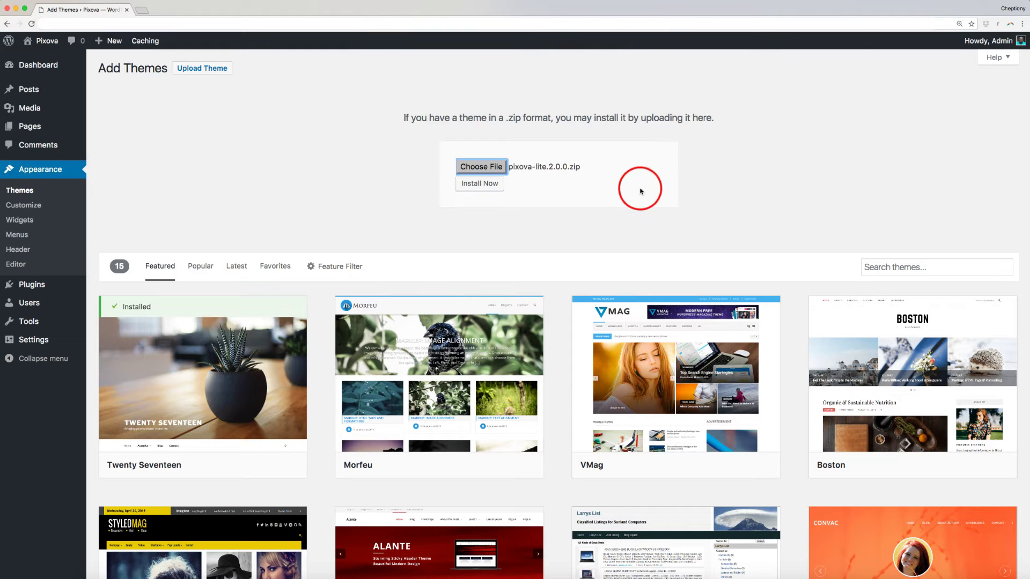
click(479, 187)
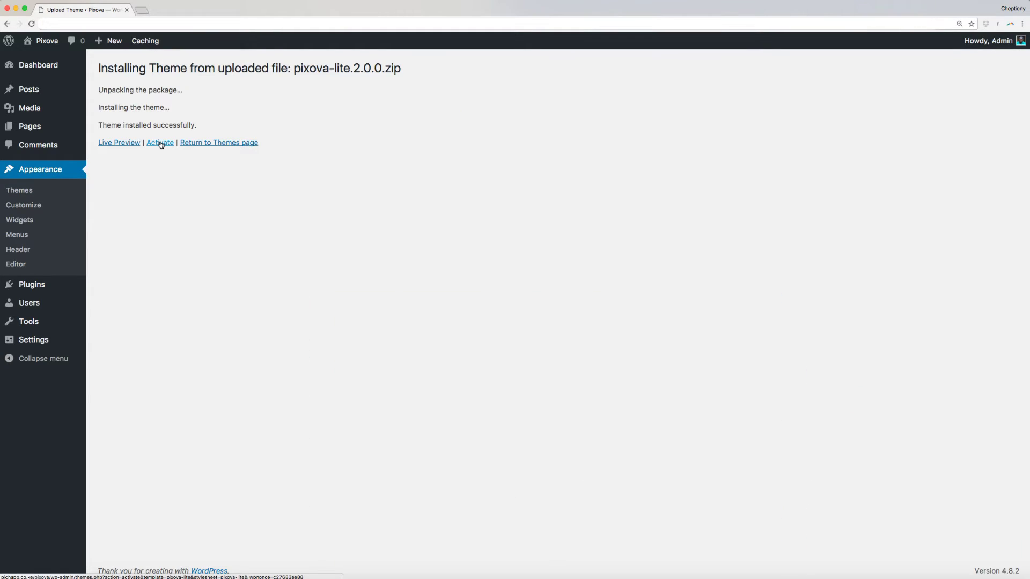
Step: Activate Pixova Lite and open its 'Get started with Pixova Lite' welcome page
click(161, 143)
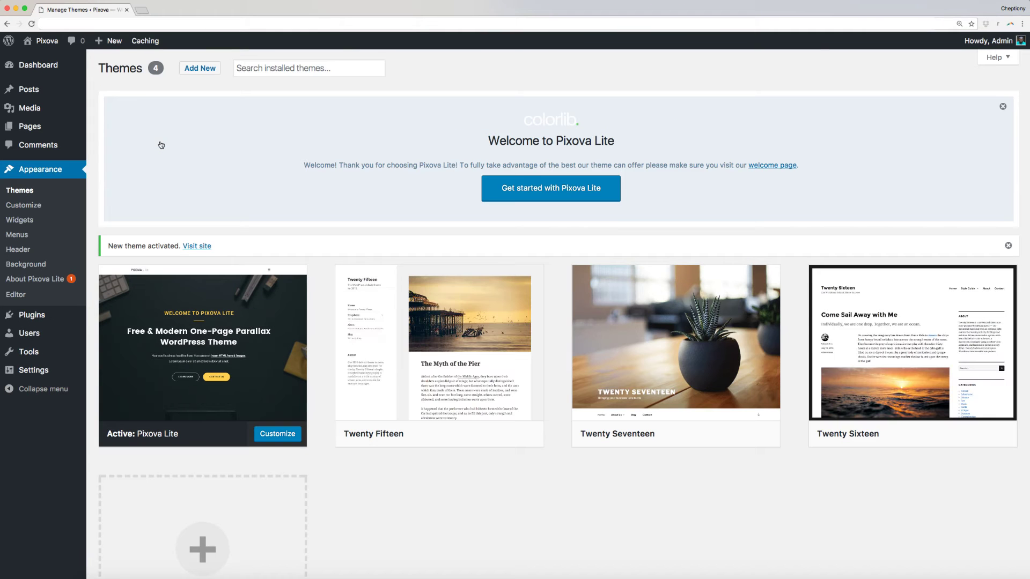
click(558, 192)
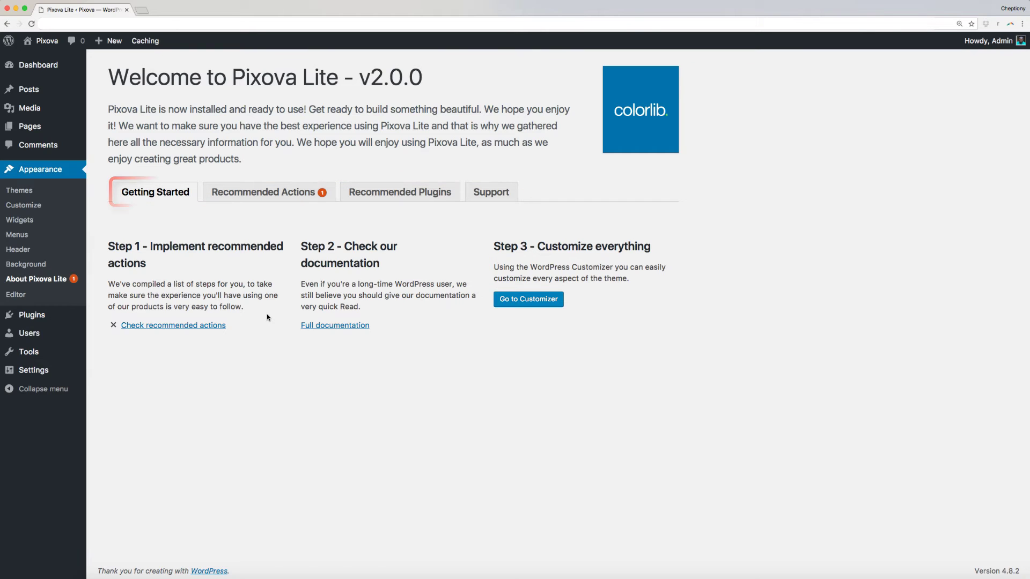
Step: Bring up the theme's Recommended Plugins list under Recommended Actions
click(173, 325)
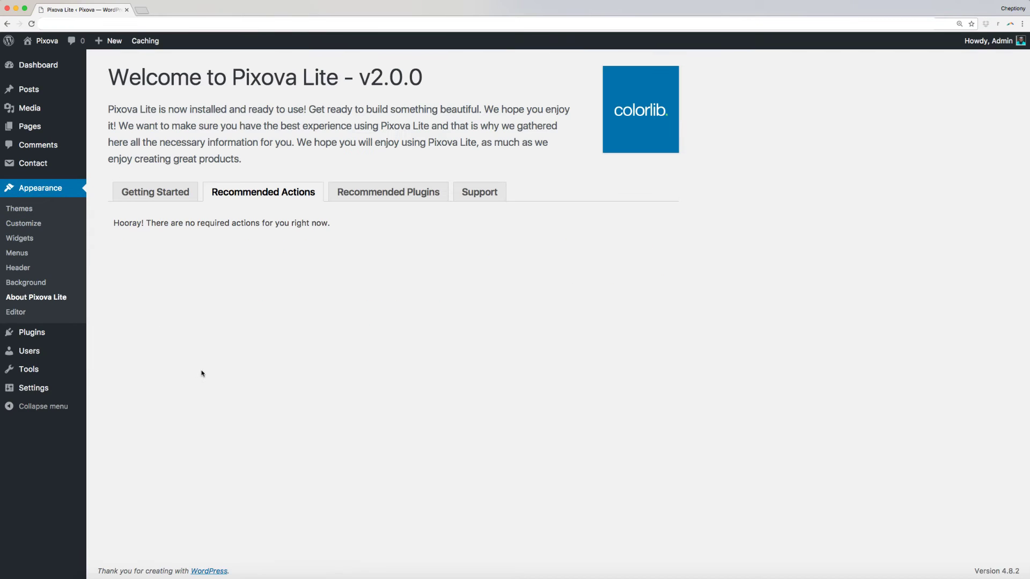
click(395, 197)
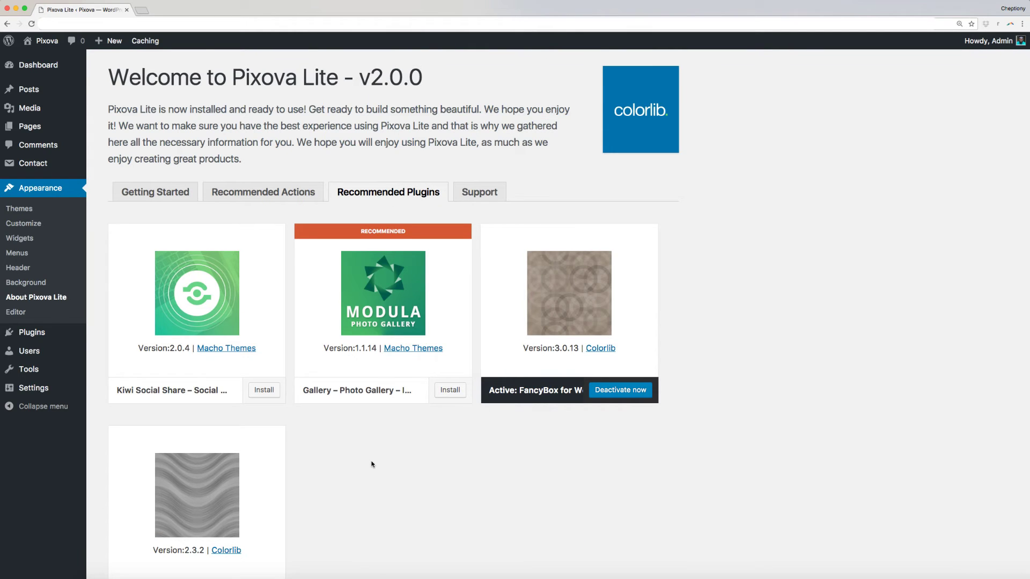
scroll(371, 465, down, 3)
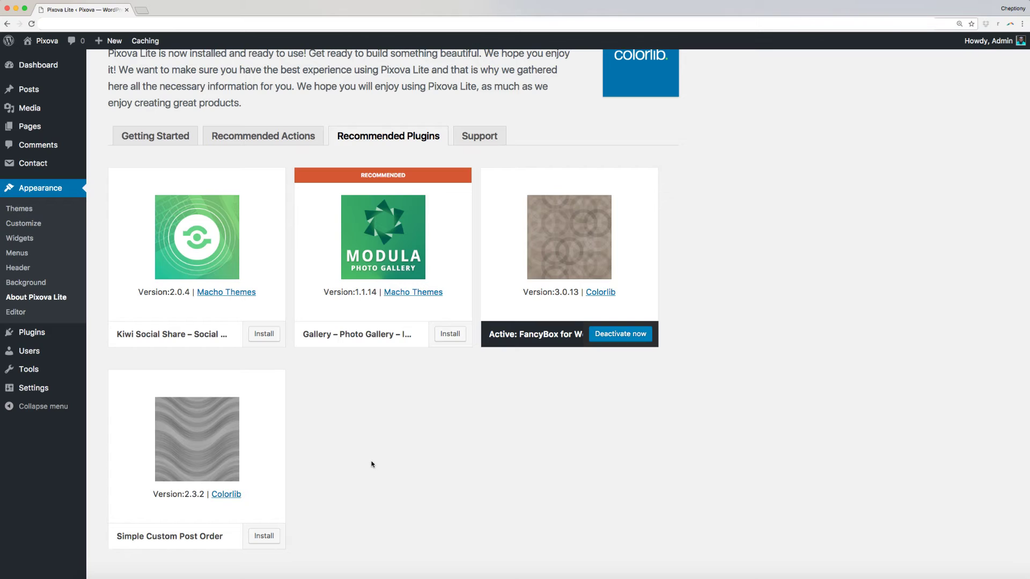
scroll(371, 465, down, 1)
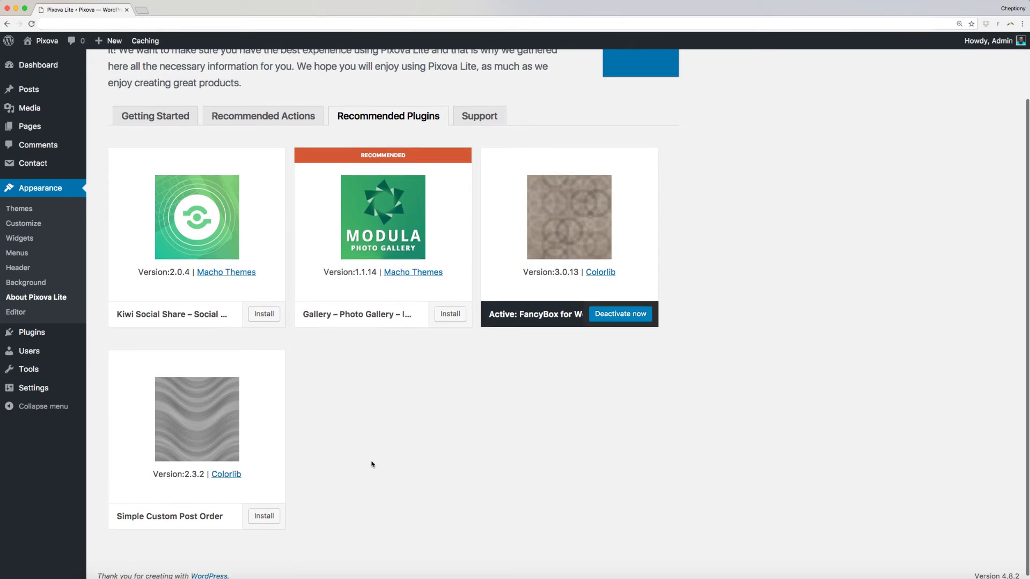
Step: Install Kiwi Social Share, Modula and Simple Custom Post Order, then activate Simple Custom Post Order
click(268, 312)
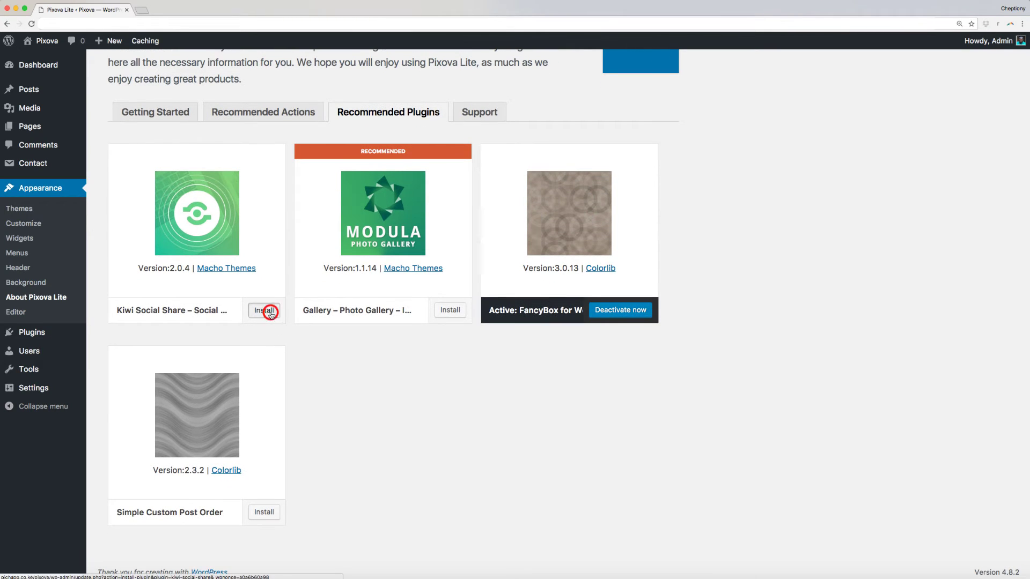
click(452, 313)
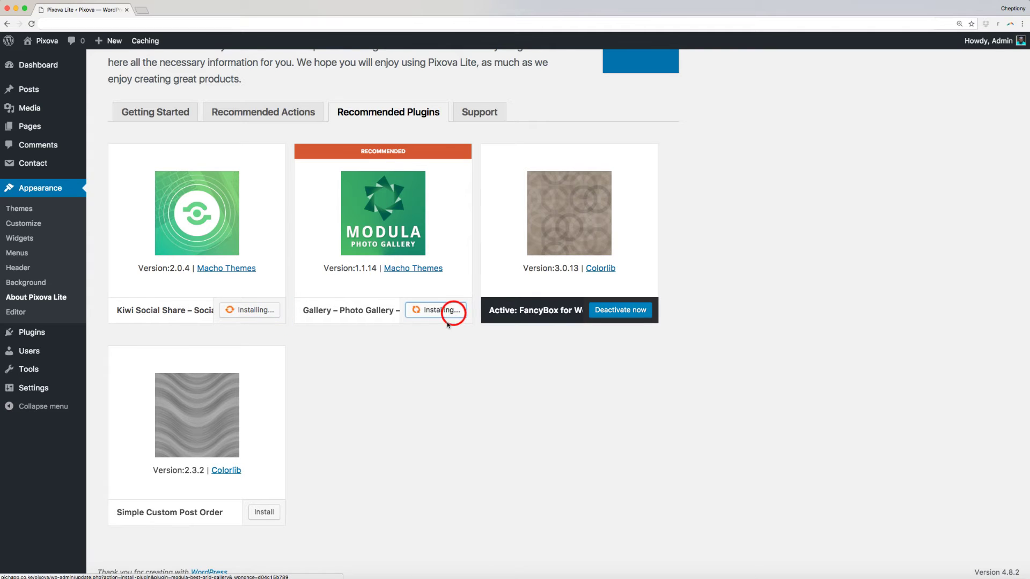
click(271, 516)
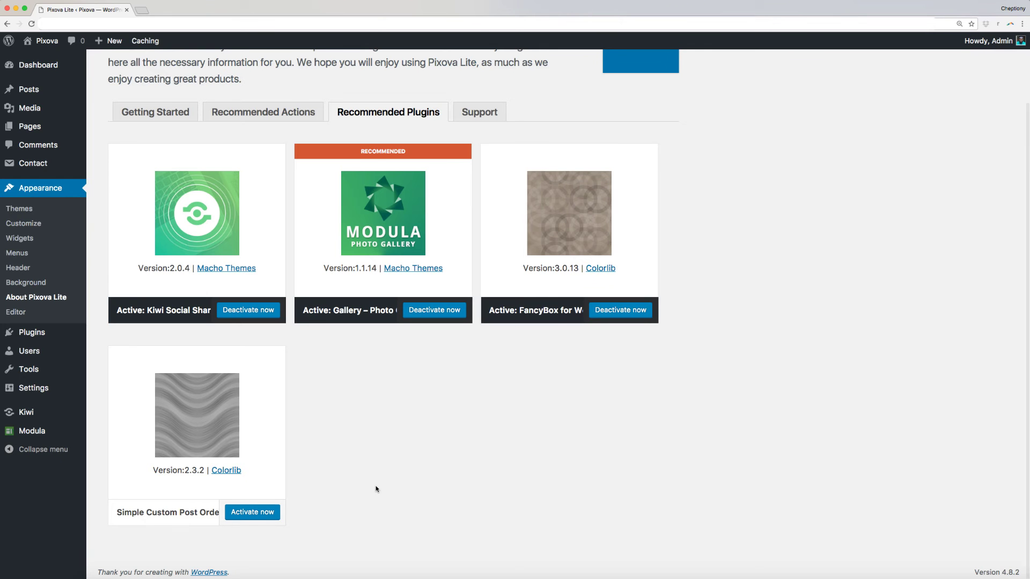
click(252, 513)
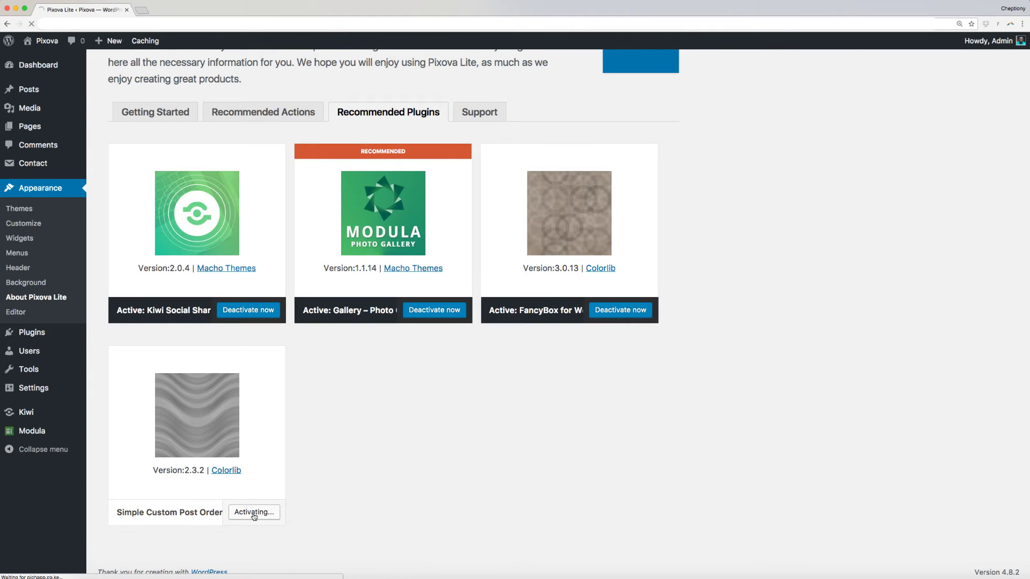
Step: Visit the live Pixova site from the admin bar and scroll through its front page
mouse_move(42, 41)
click(42, 61)
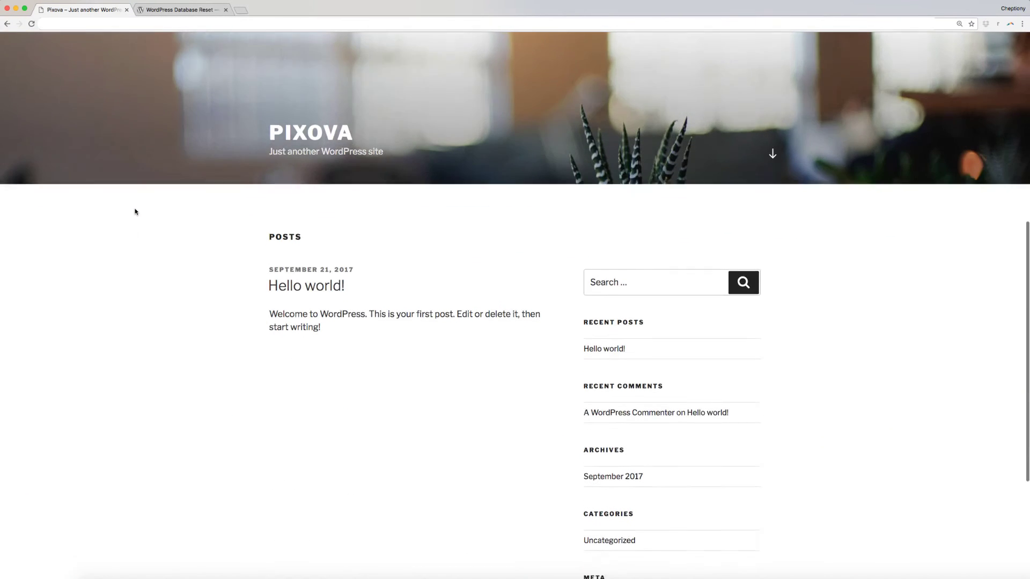
scroll(135, 212, down, 5)
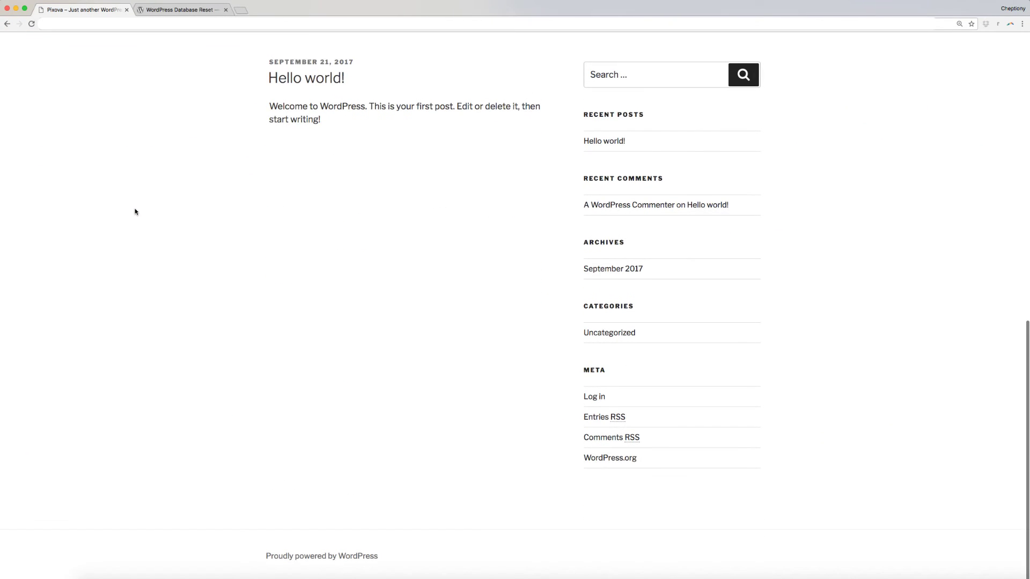
scroll(135, 212, up, 10)
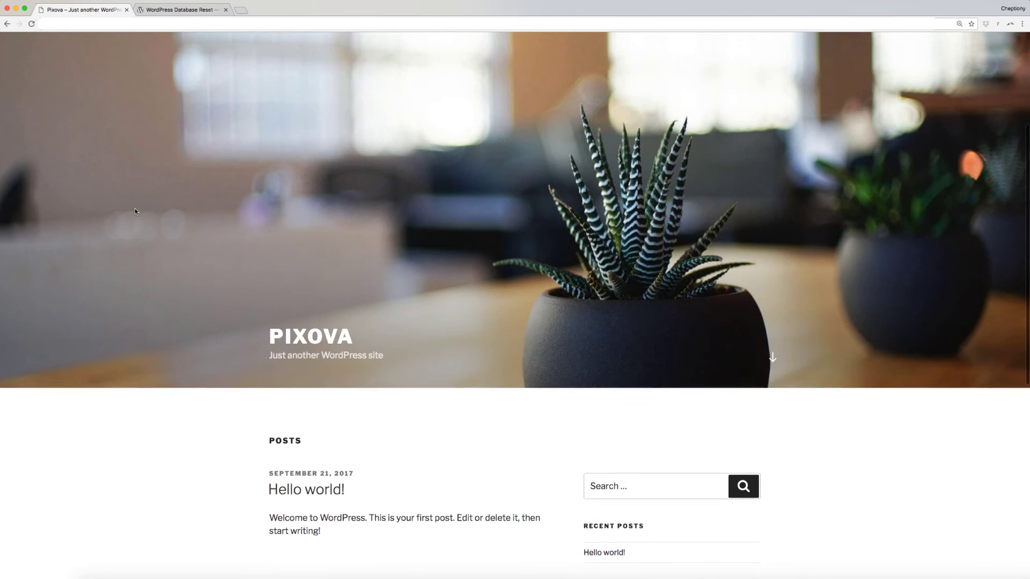
scroll(135, 212, up, 4)
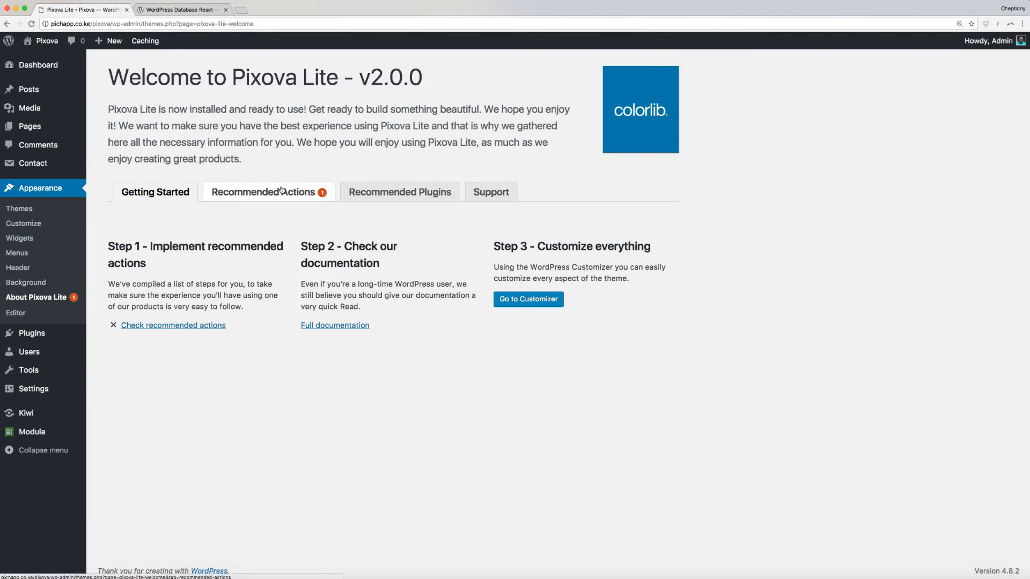
Step: Show the Recommended Actions tab on the Pixova Lite welcome page
click(280, 191)
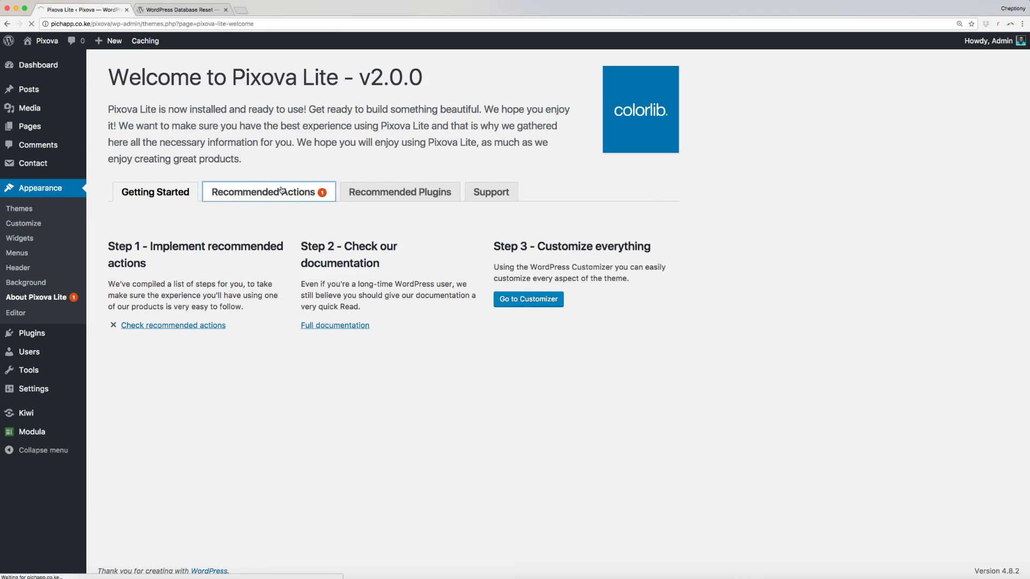